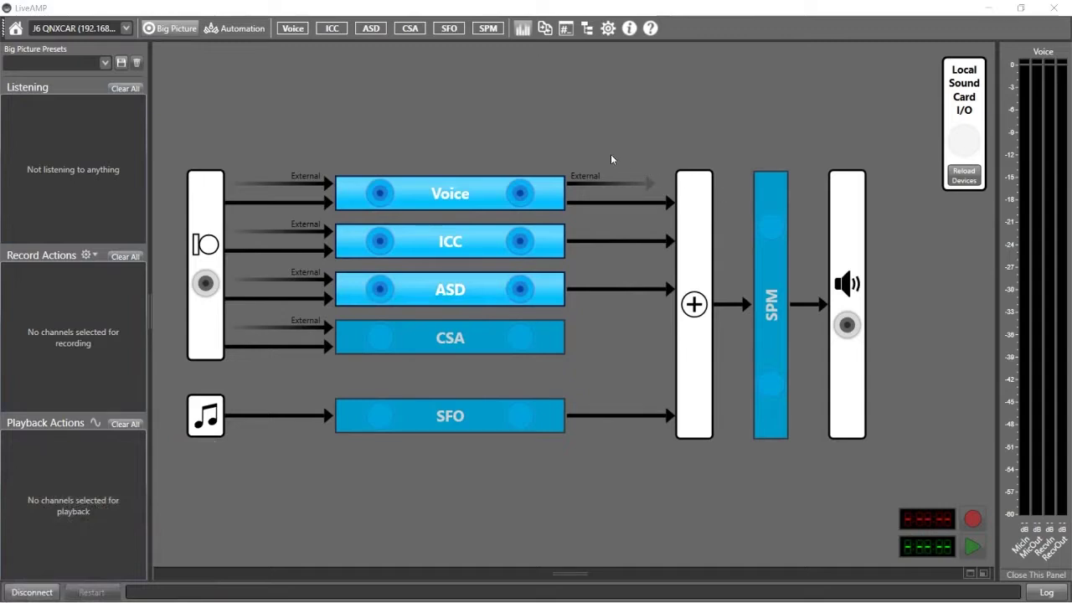
Run 'afm_ctl -a voice' in the unit's terminal to start the voice module, then close the terminal
left_click(565, 30)
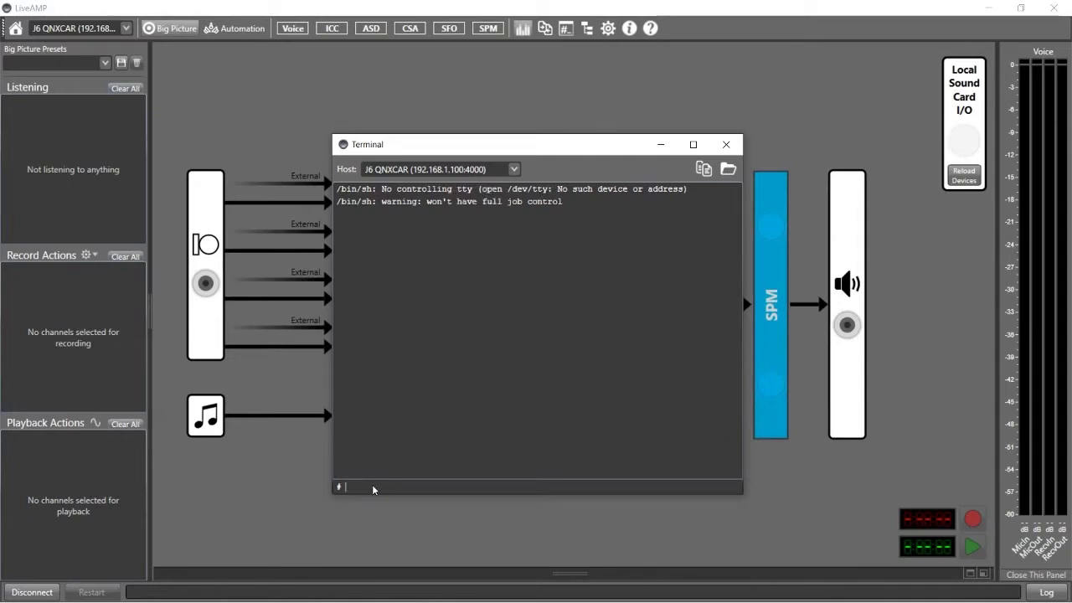
type("afm")
type("_ctl -a voice")
key("Return")
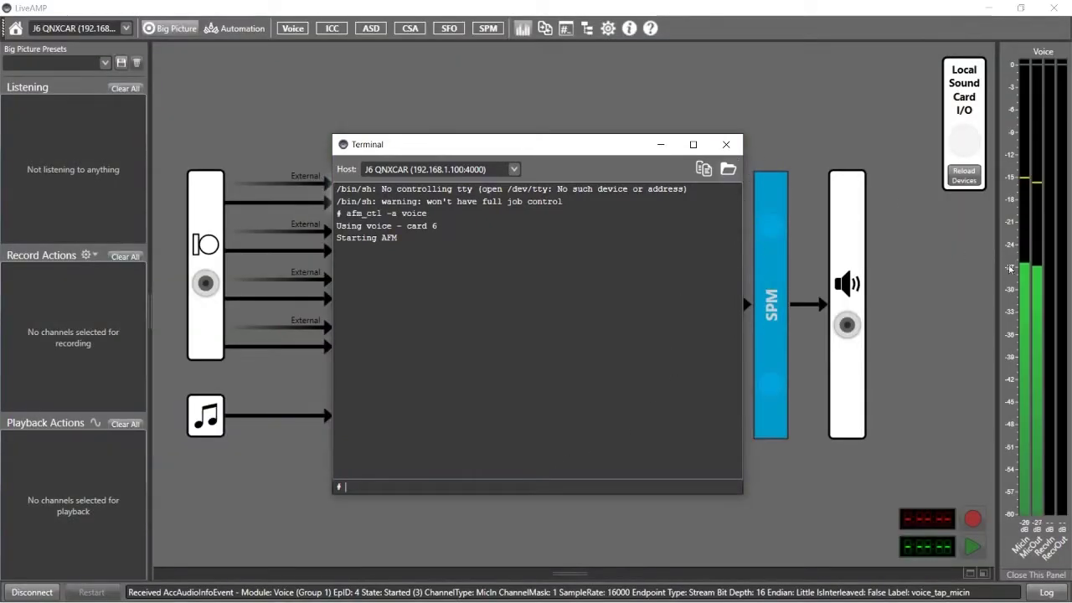
left_click(726, 144)
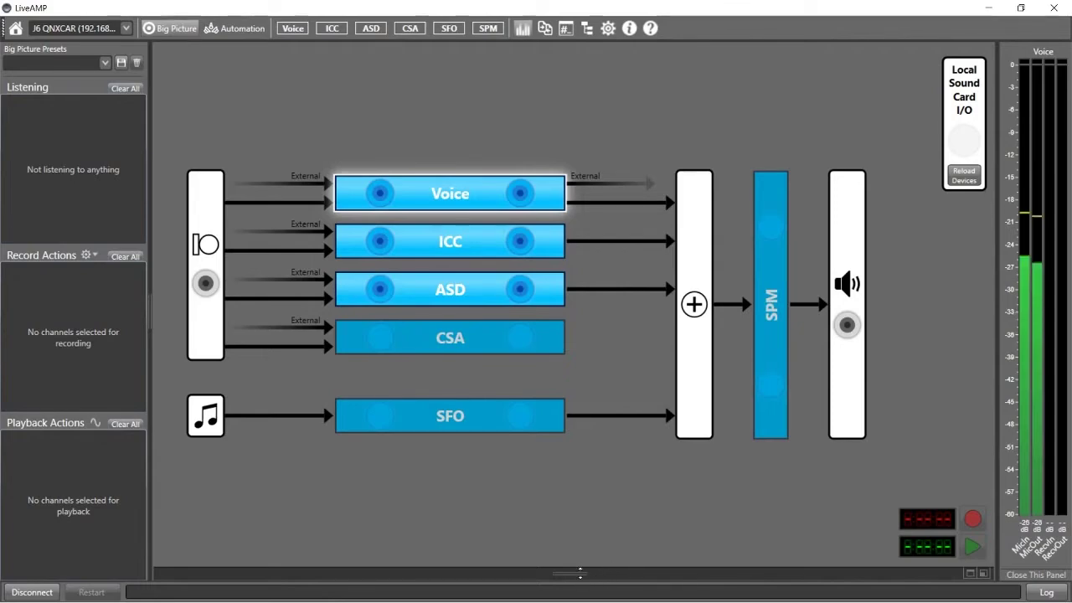
Open the frequency spectrum panel, widen it, and toggle the Voice - Mic In trace off and back on
left_click(581, 572)
left_click_drag(610, 412, 615, 374)
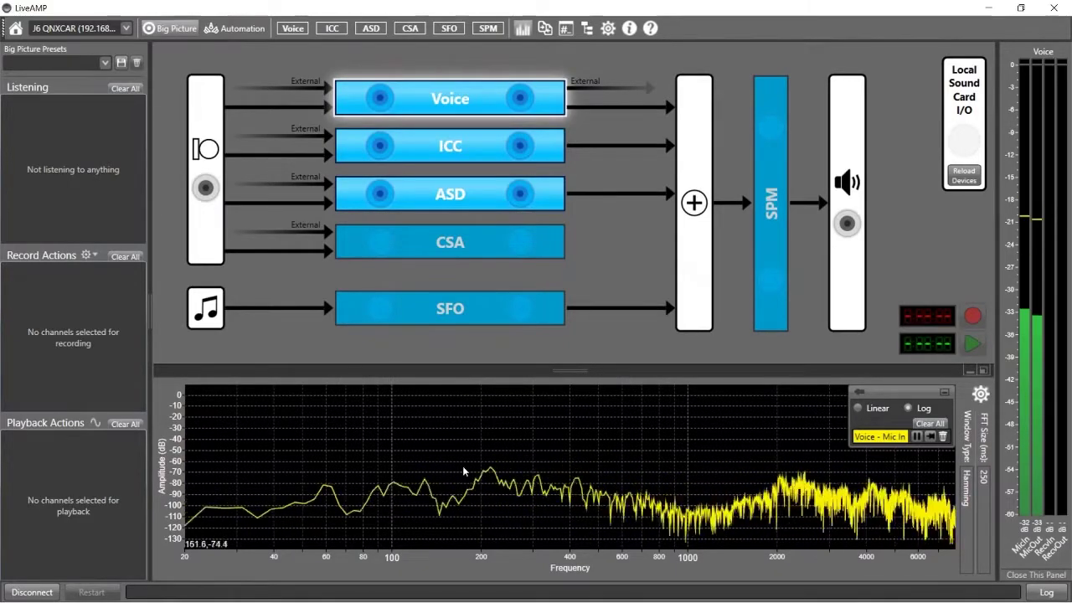
right_click(476, 450)
mouse_move(536, 455)
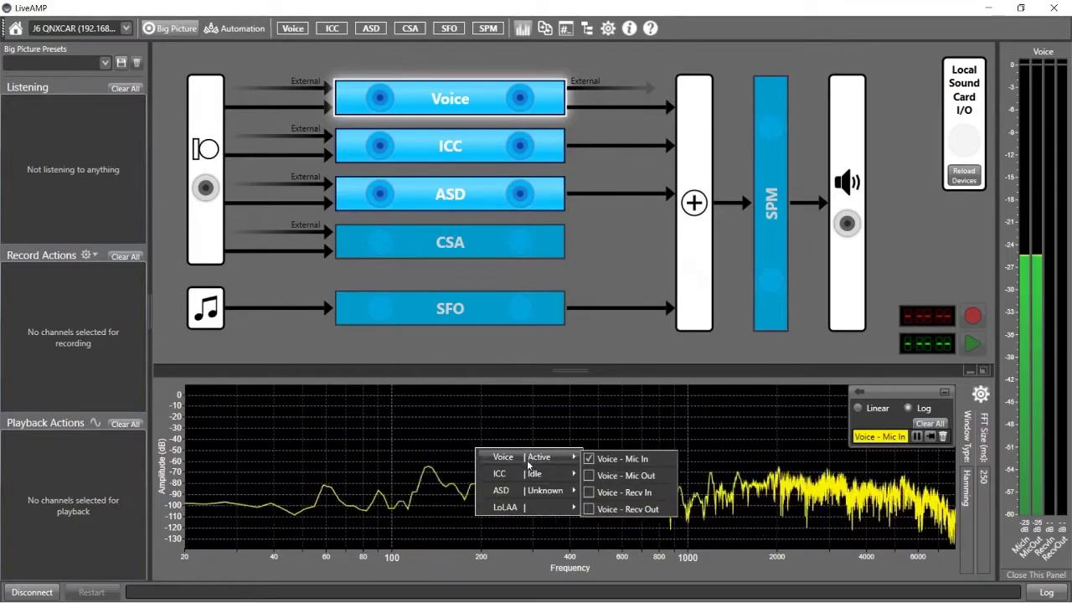
left_click(624, 458)
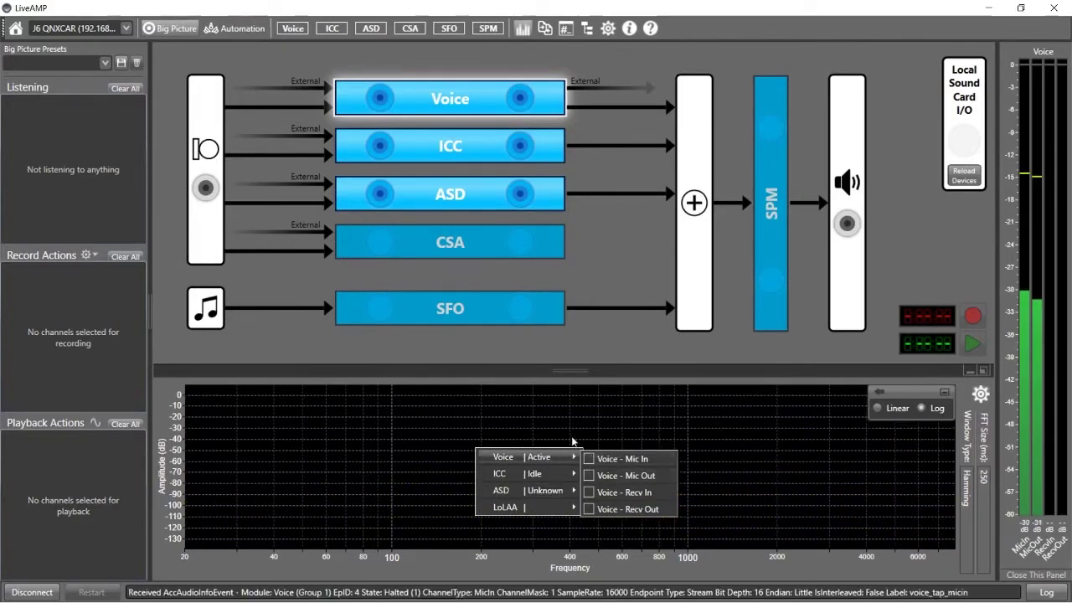
left_click(591, 460)
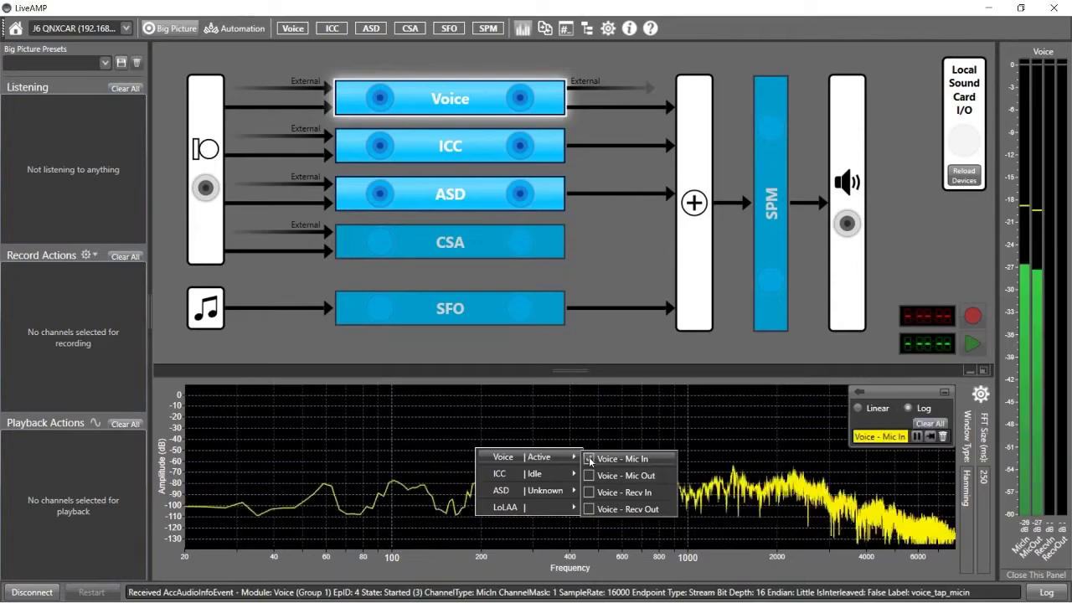
left_click(411, 441)
Drag the panel splitter up so the Voice - Mic In spectrum dominates, shrinking the diagram
left_click_drag(587, 368, 590, 234)
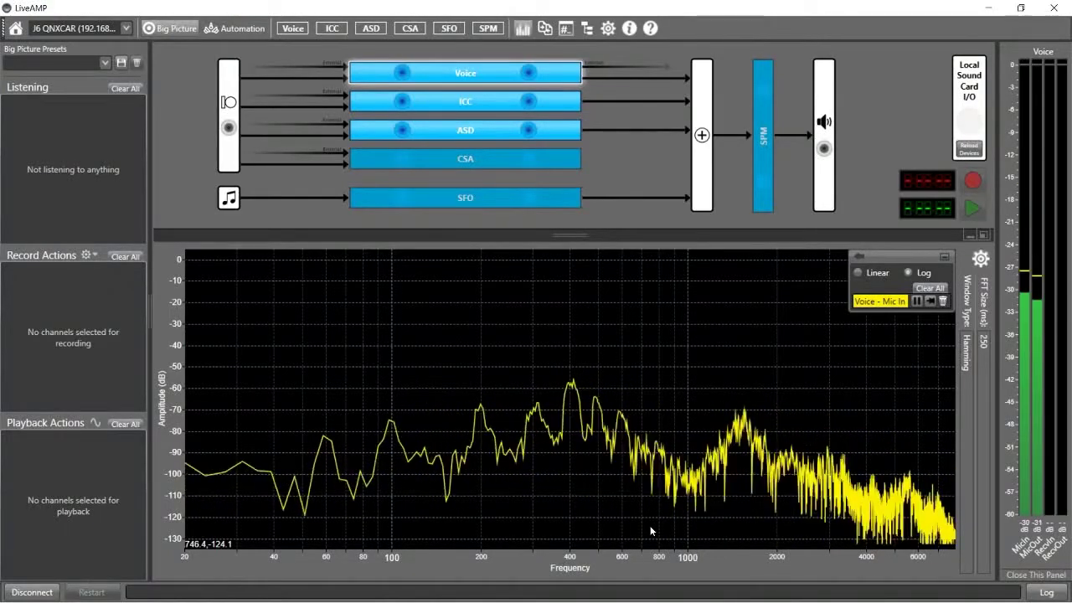
Drag the splitter down to collapse the spectrum panel, restoring the full Big Picture diagram
left_click_drag(570, 235, 549, 574)
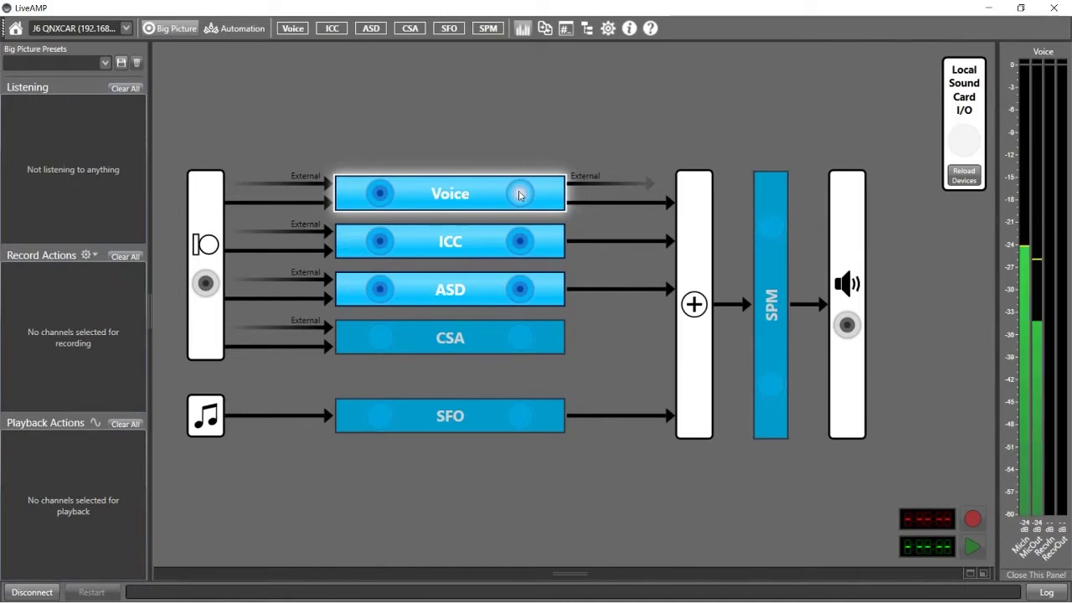
left_click(377, 199)
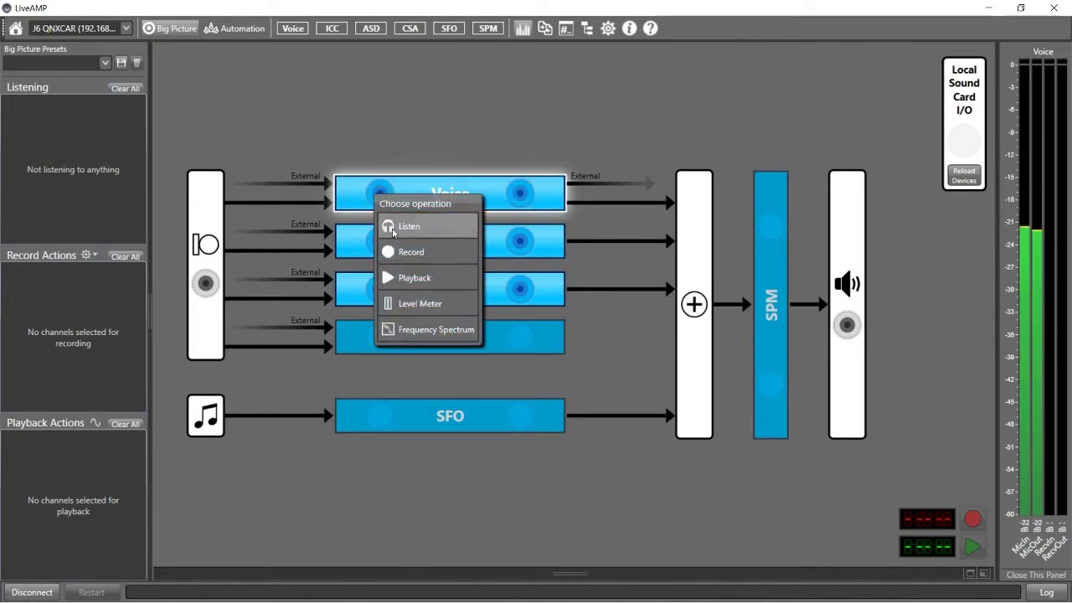
left_click(369, 240)
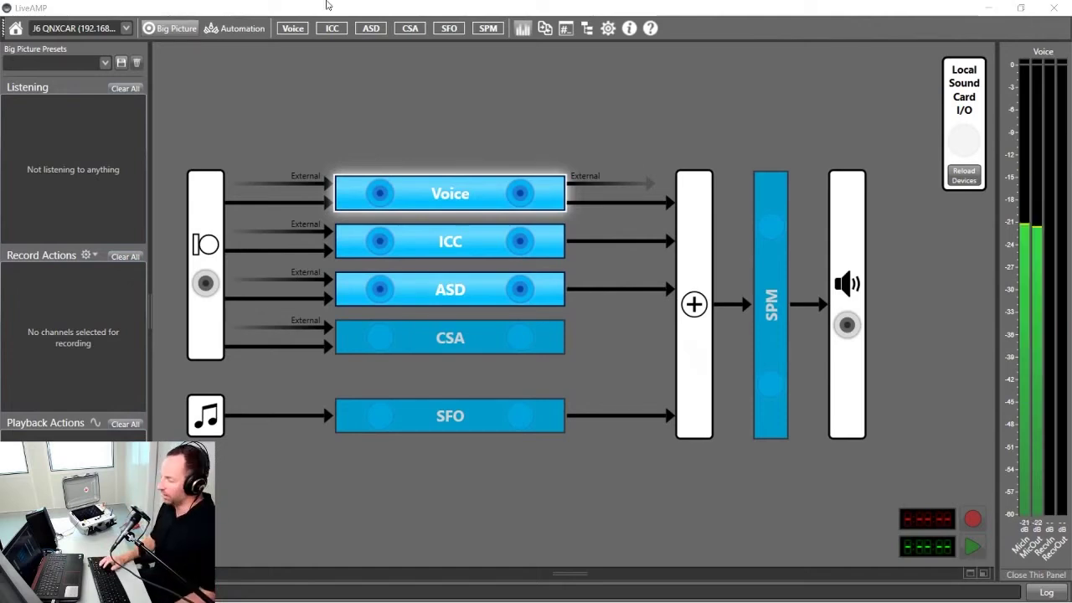
left_click(378, 196)
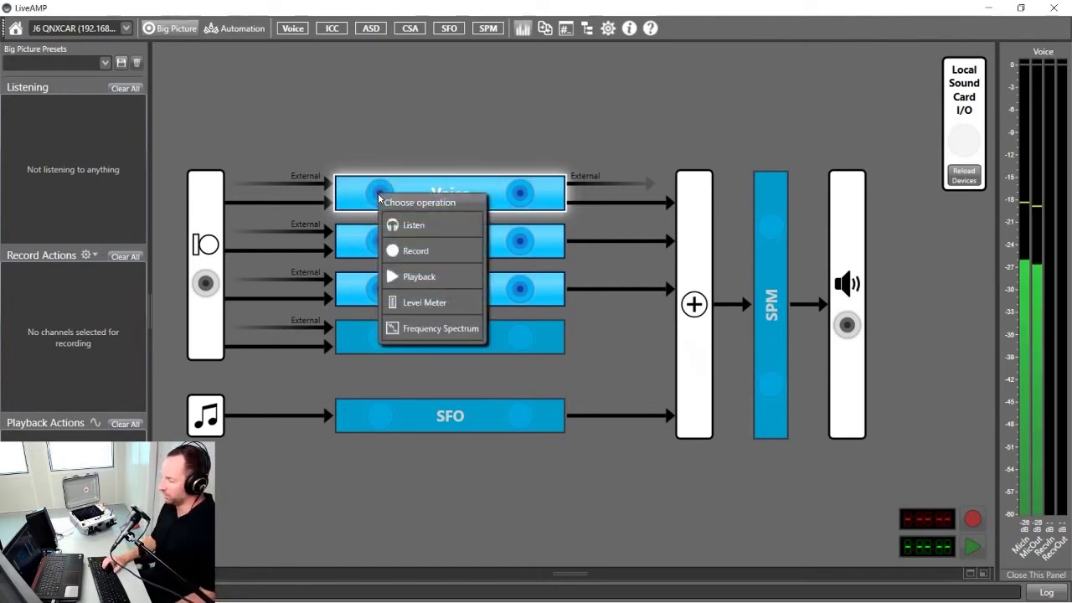
left_click(392, 224)
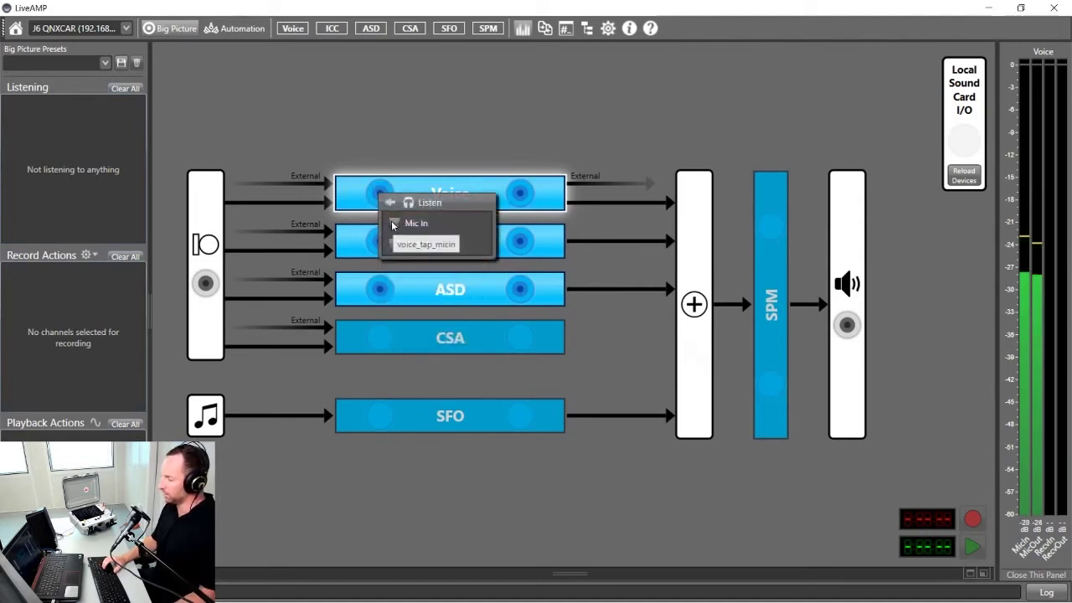
left_click(394, 225)
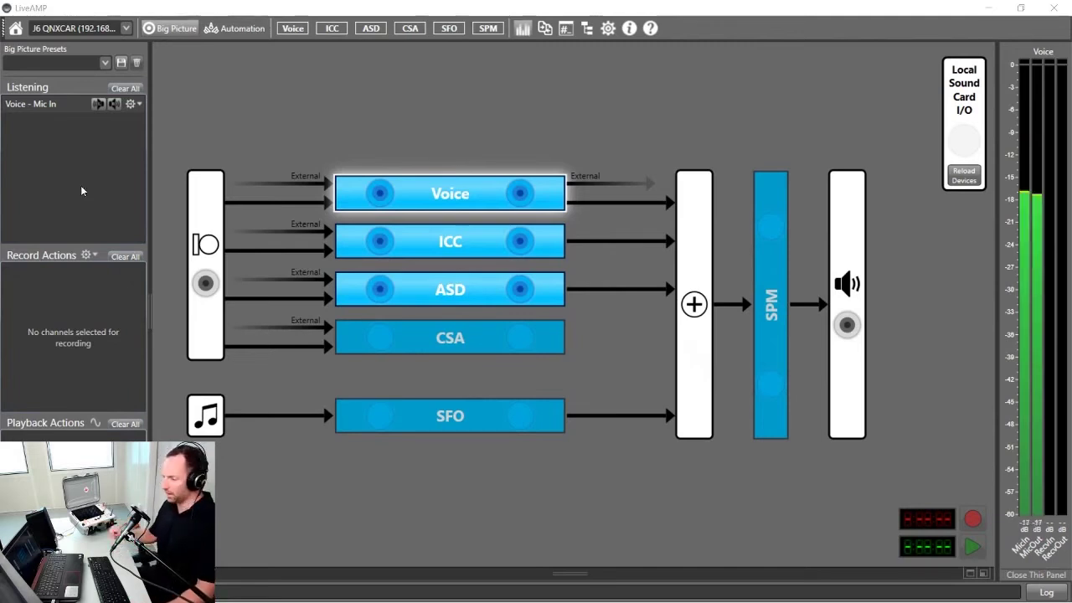
left_click(125, 88)
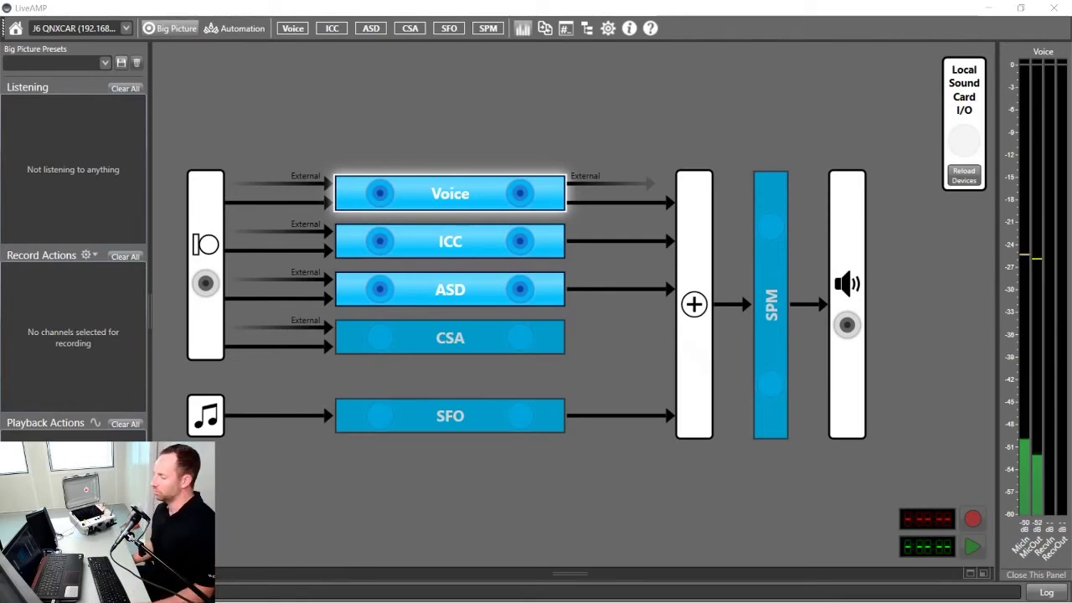
Open the Choose operation menu from the Voice block's left input knob
left_click(378, 195)
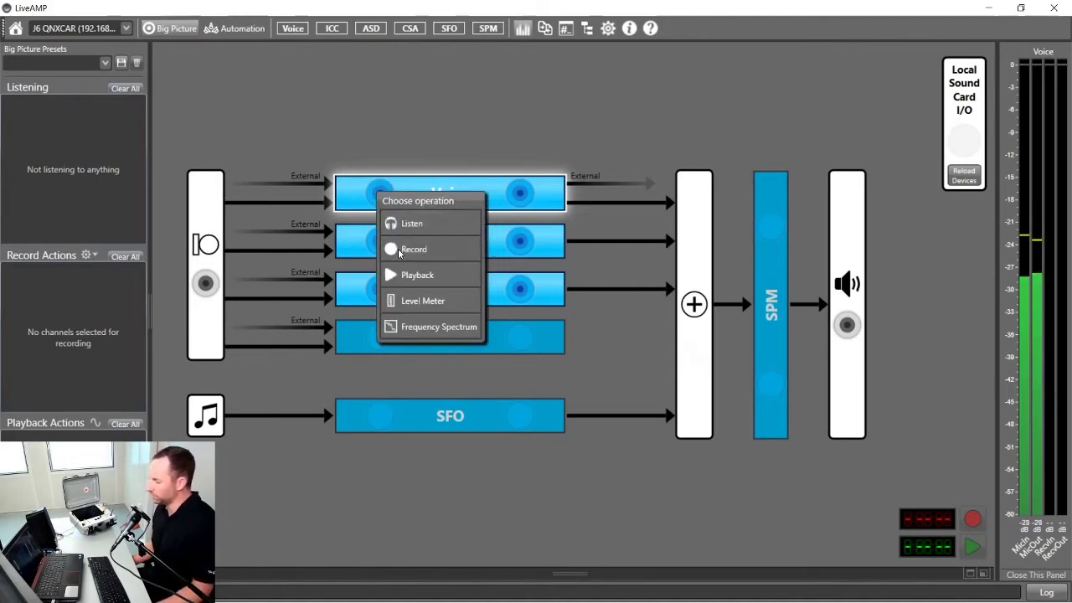
Choose Record and tick Mic In so Voice records into Voice_MicIn.wav, then open the module lists
left_click(401, 252)
left_click(388, 225)
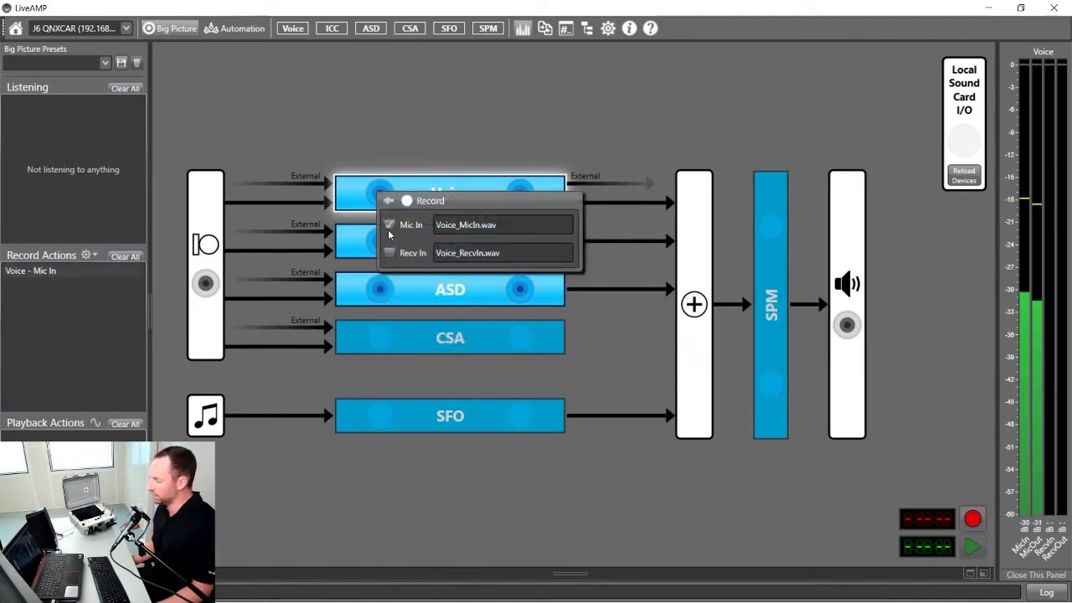
left_click(470, 134)
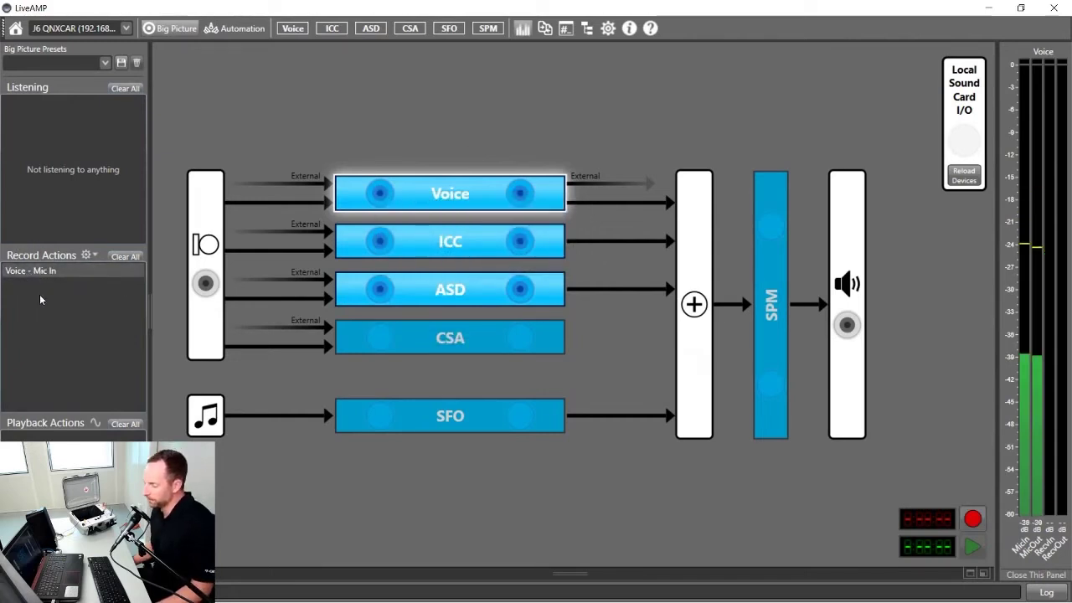
right_click(31, 304)
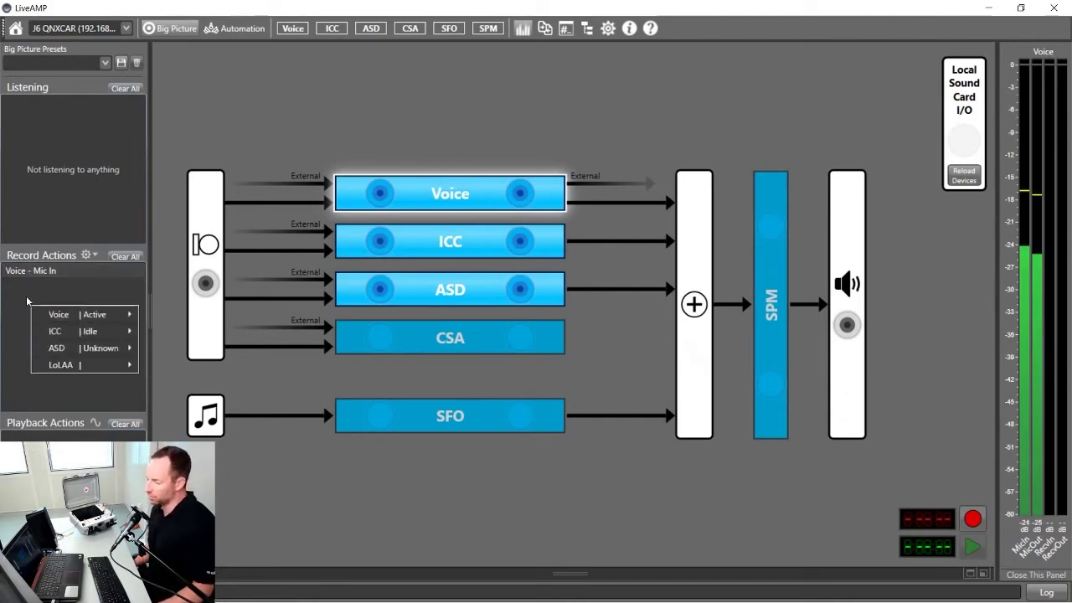
right_click(48, 188)
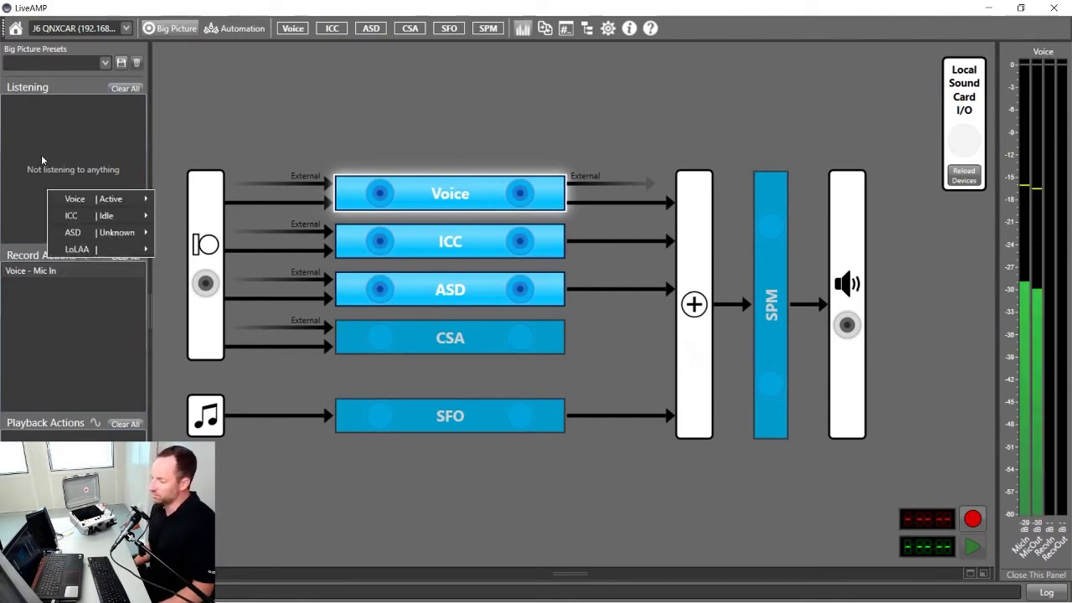
Dismiss the channel list, then record about 11 seconds of Voice Mic In and stop to save it
mouse_move(74, 200)
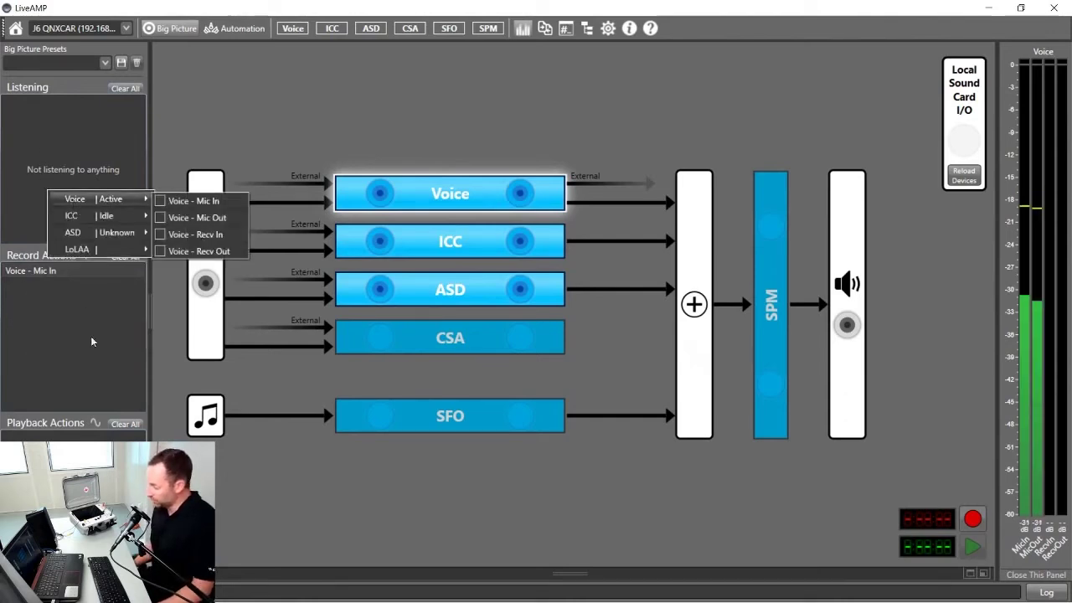
left_click(32, 306)
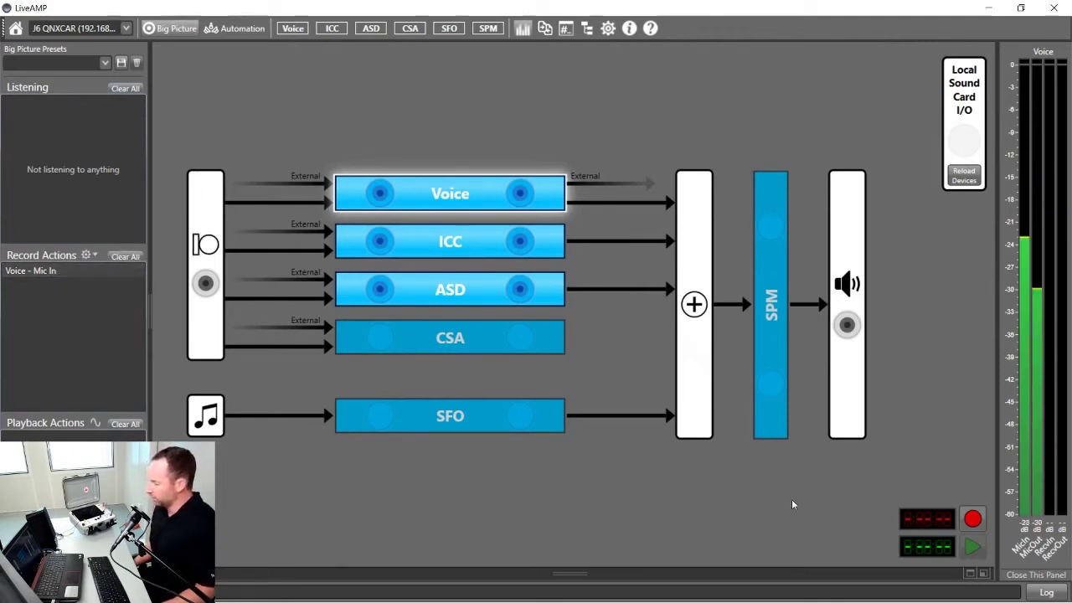
left_click(972, 521)
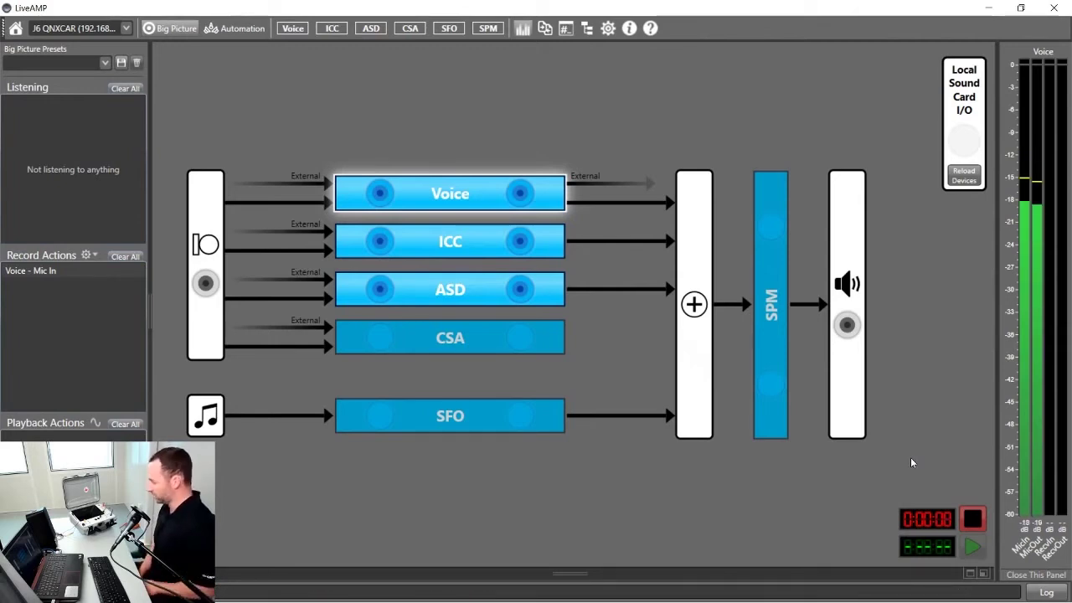
left_click(973, 519)
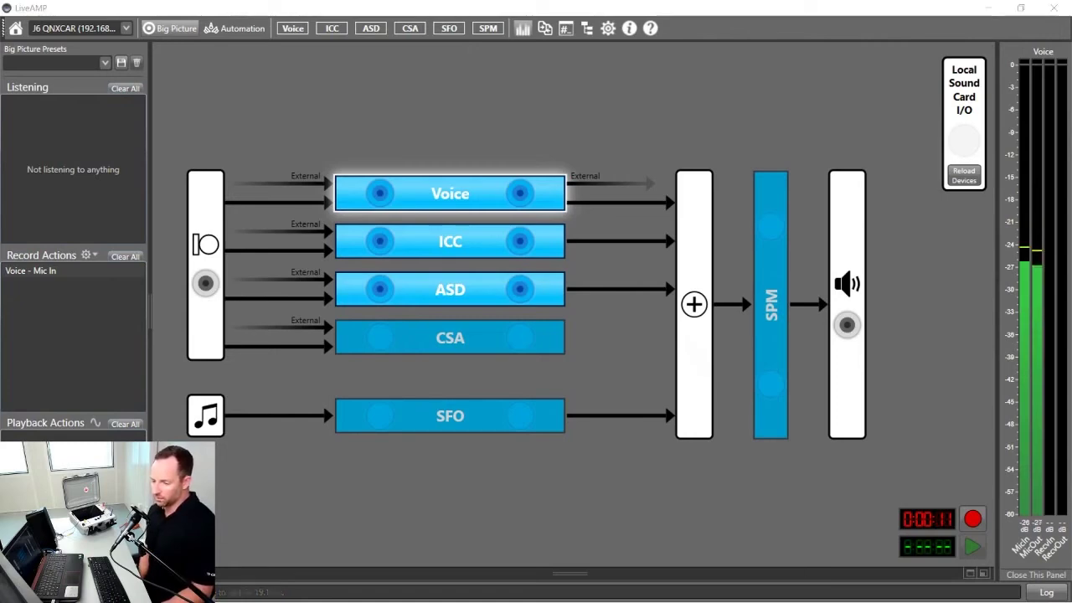
left_click_drag(0, 181, 495, 147)
scroll(482, 352, "down", 5)
scroll(482, 355, "up", 3)
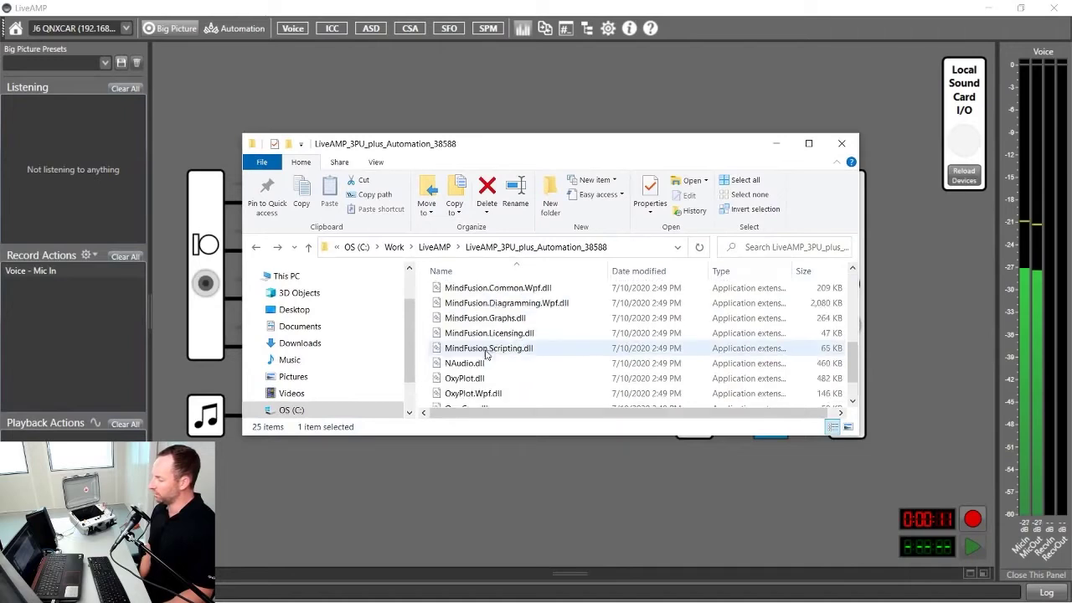
scroll(482, 352, "up", 4)
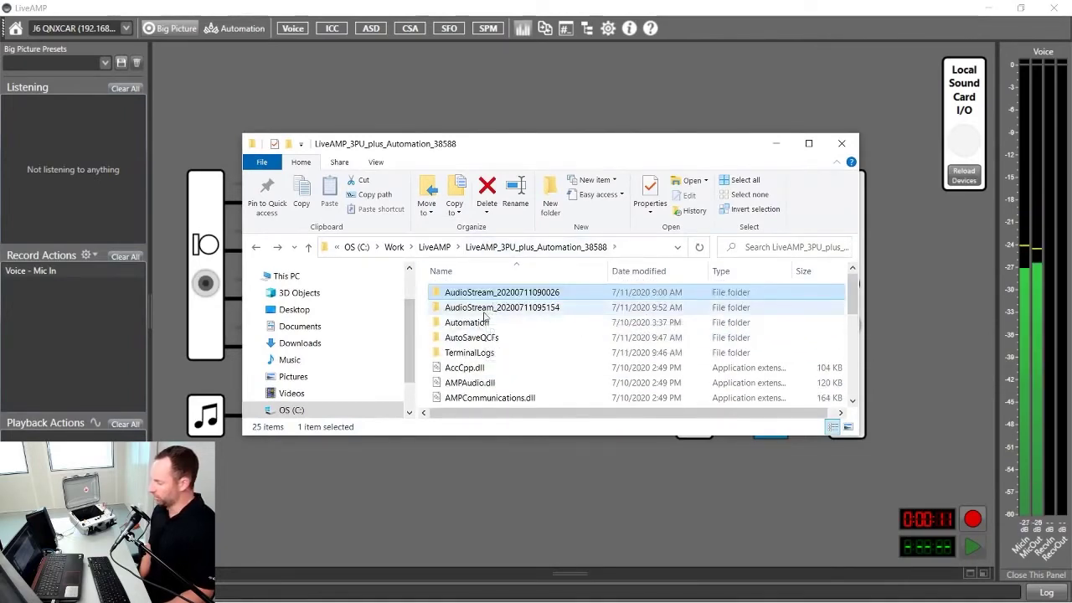
left_click(491, 310)
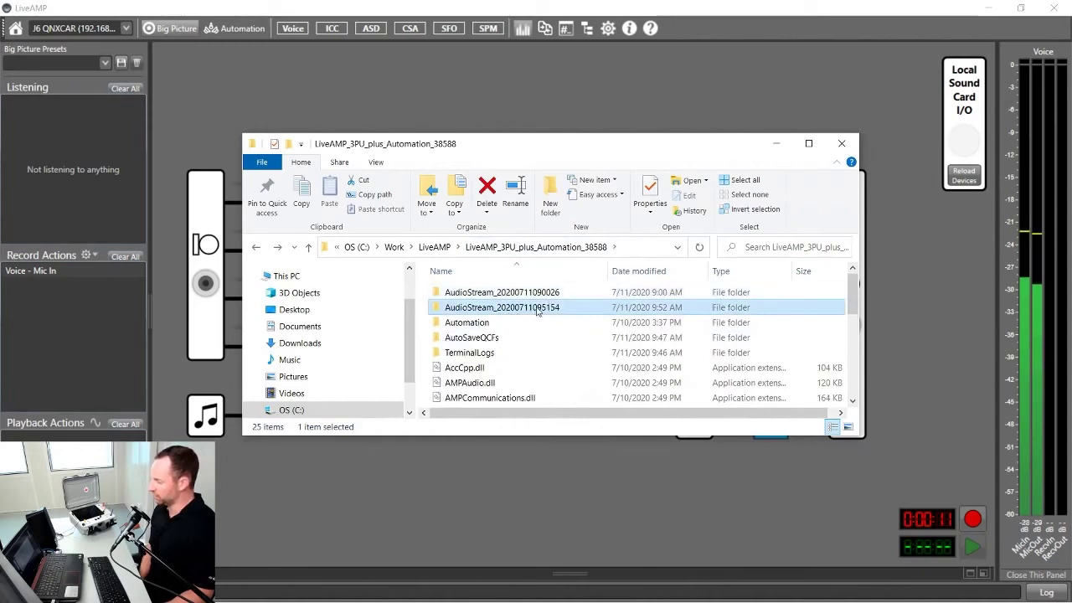
double_click(514, 312)
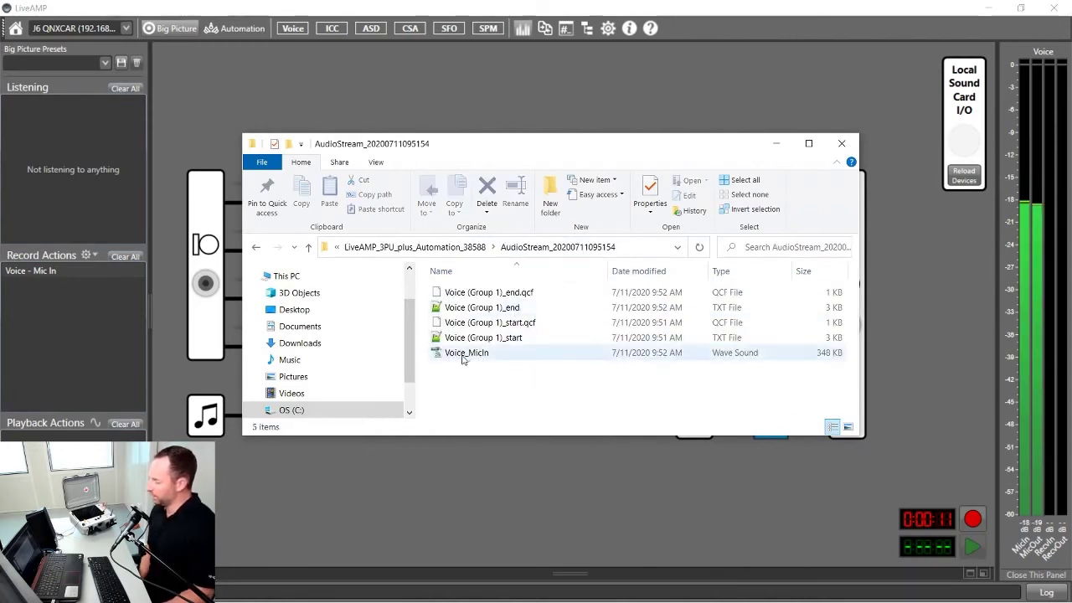
left_click(471, 356)
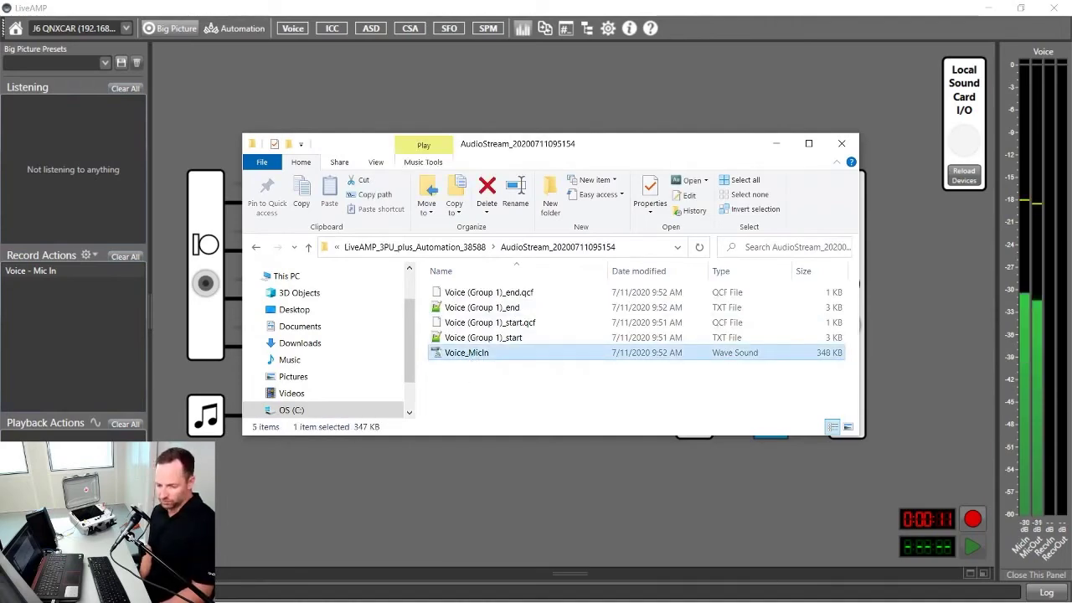
Open Voice_MicIn in Adobe Audition to check its 11-second waveform and spectrum, then close Audition
key("Return")
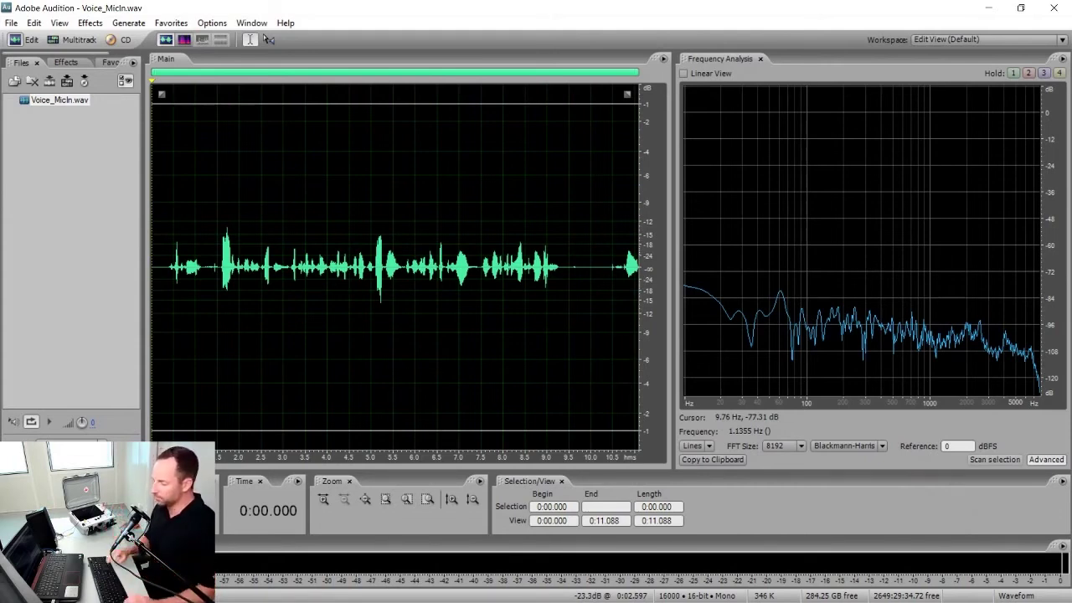
left_click(1053, 9)
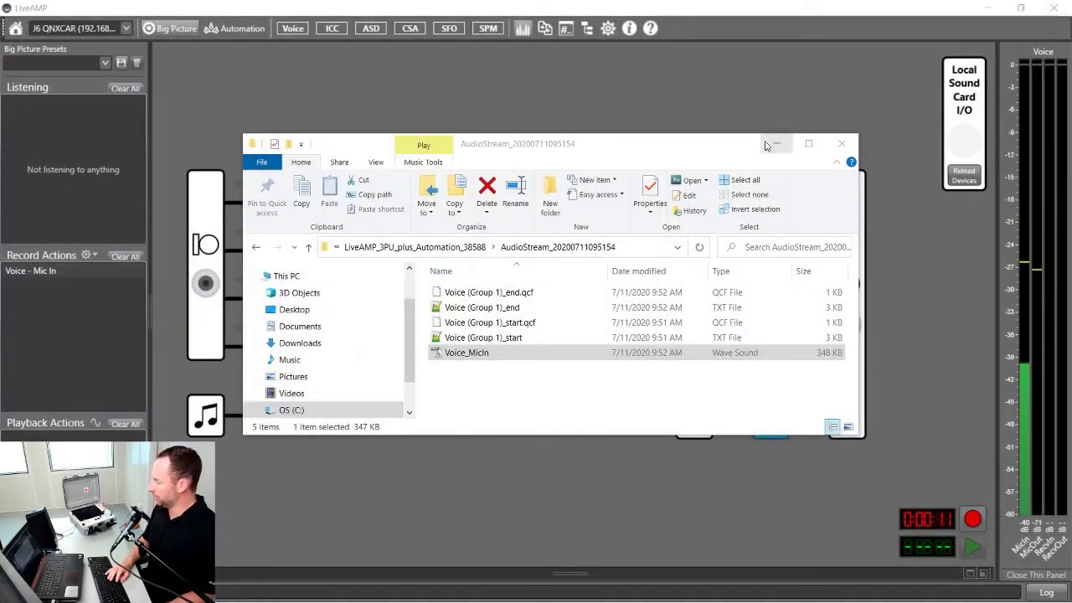
Set up a Playback action on the Voice block's Recv In channel
left_click(754, 115)
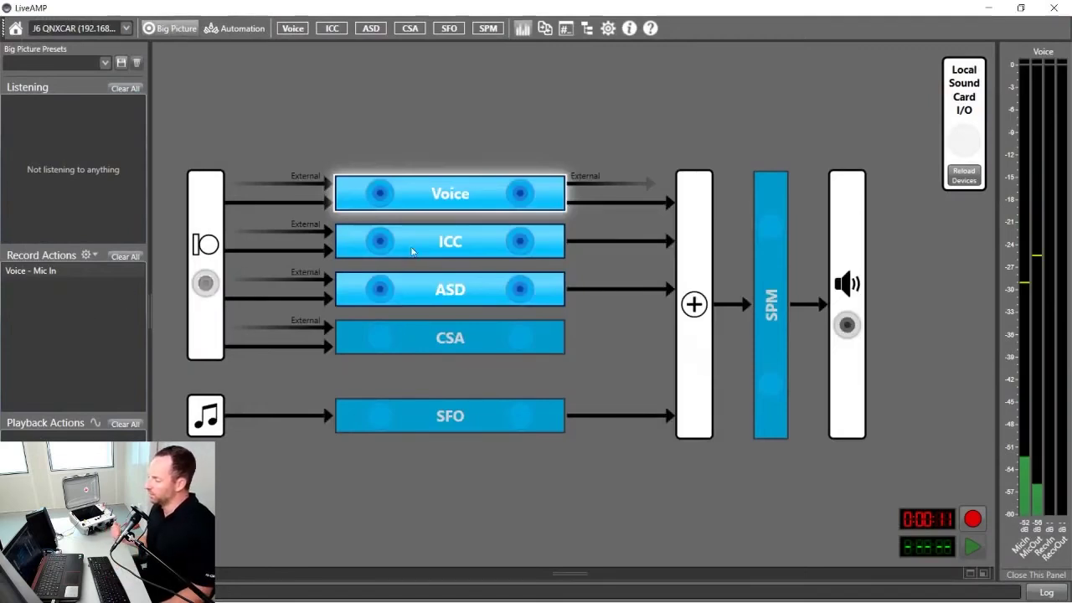
left_click(381, 195)
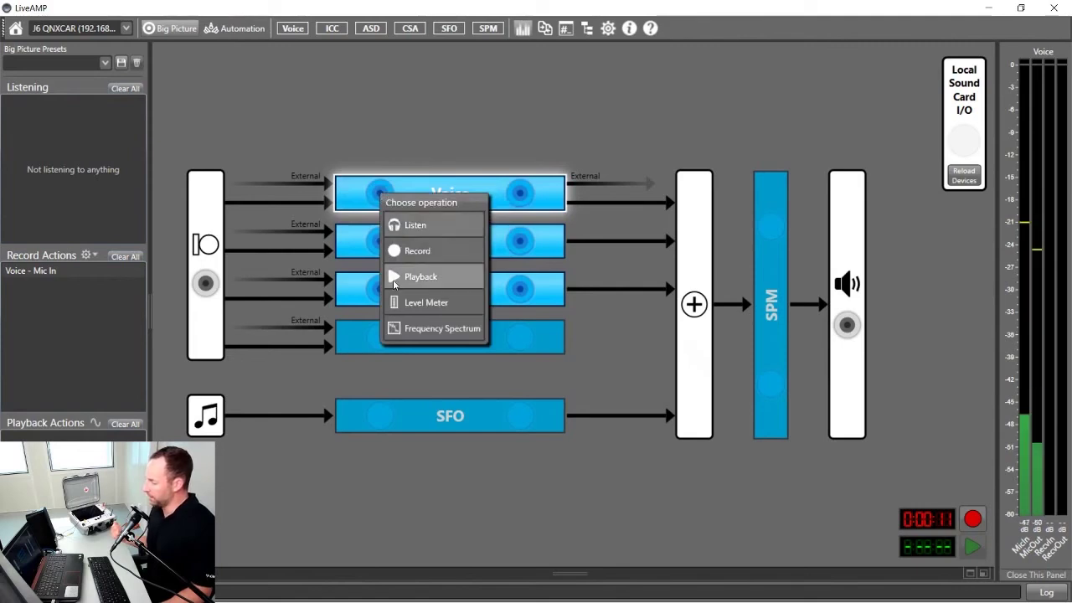
left_click(396, 278)
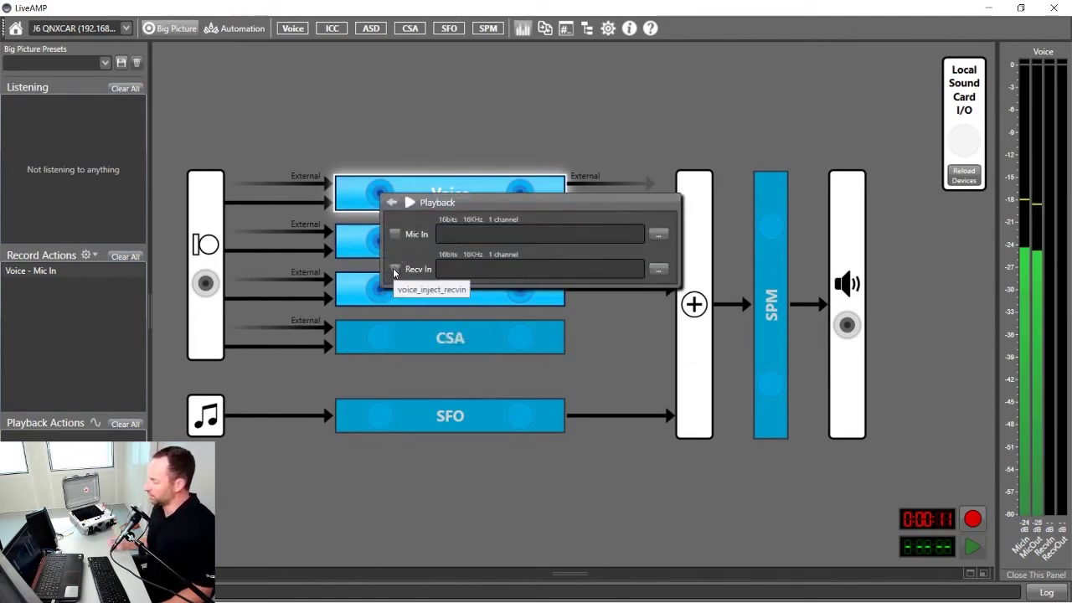
left_click(395, 269)
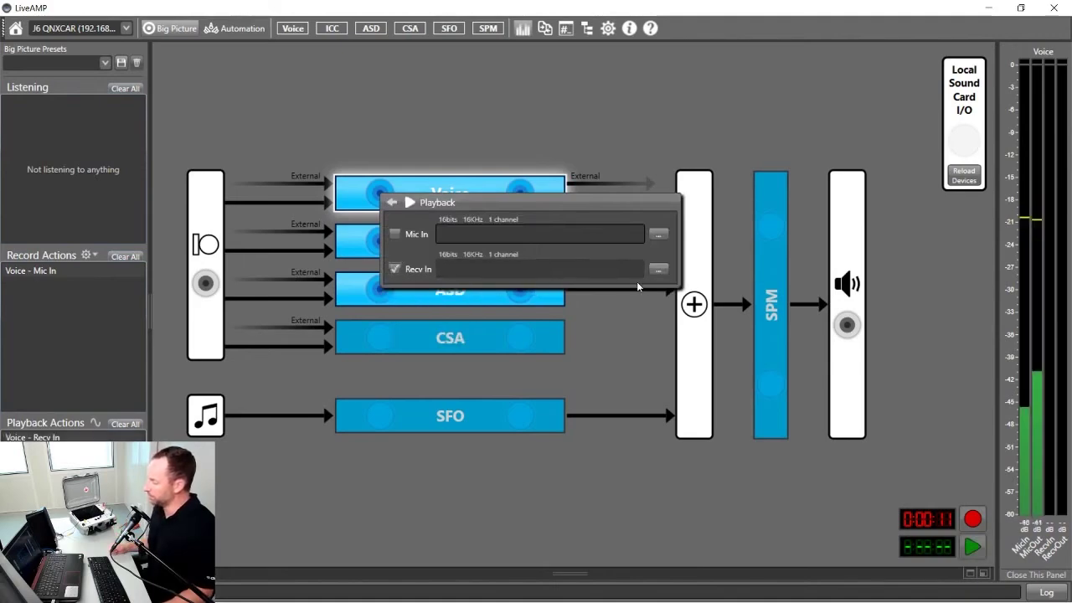
left_click(658, 269)
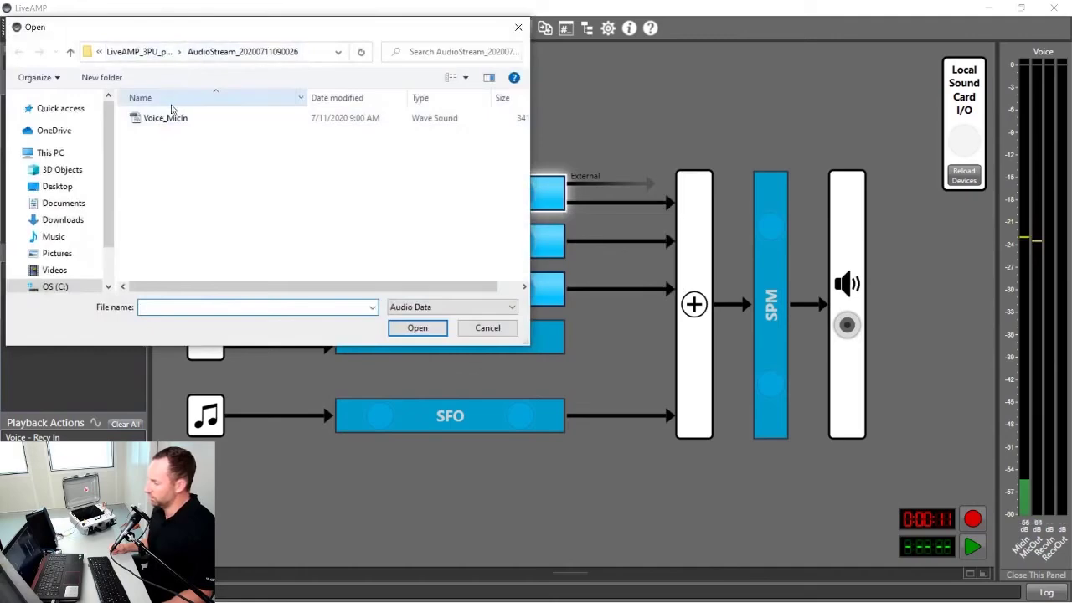
left_click(138, 51)
double_click(215, 131)
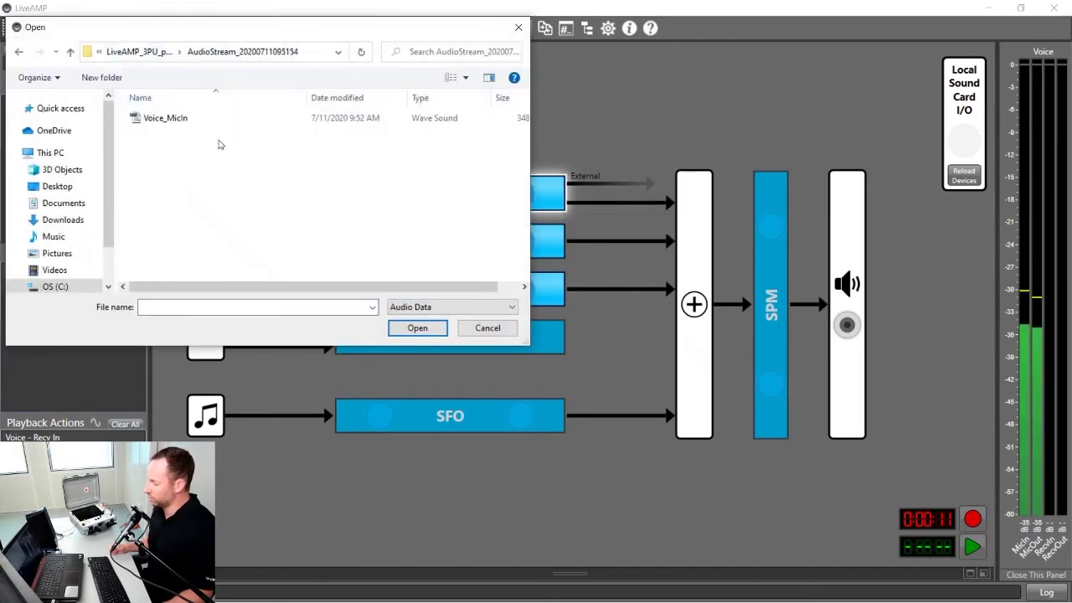
double_click(187, 123)
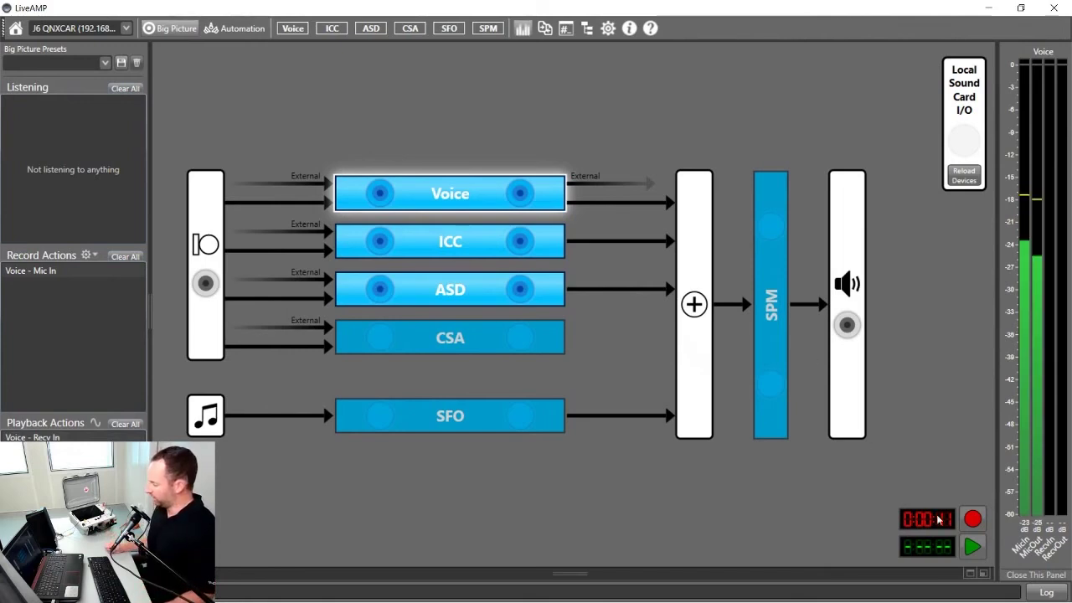
Play Voice_MicIn.wav into Voice Recv In for about nine seconds, then reopen the Voice operation choices
left_click(970, 547)
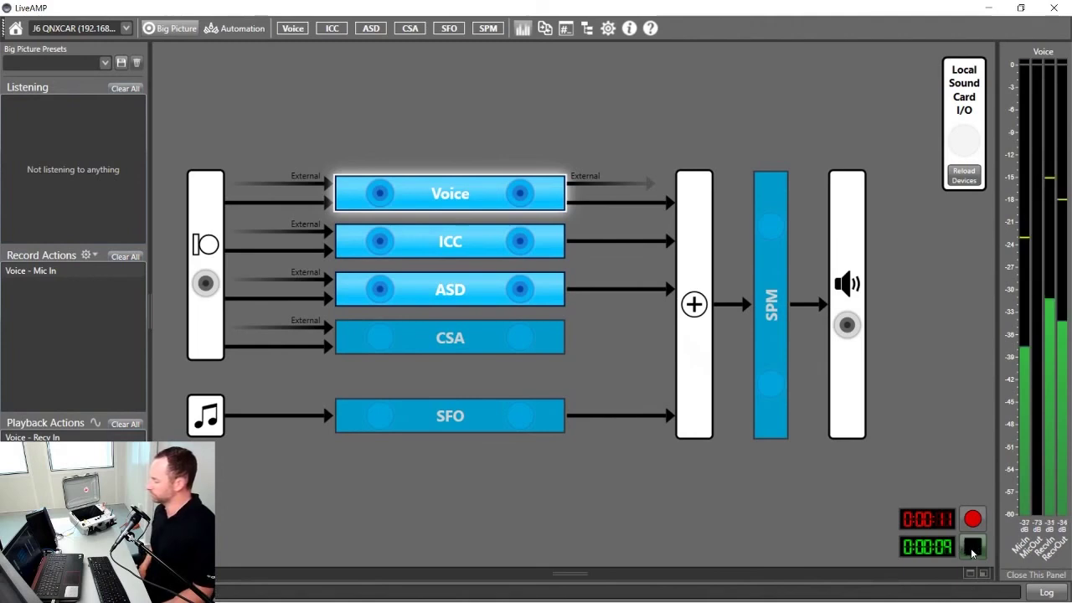
left_click(973, 549)
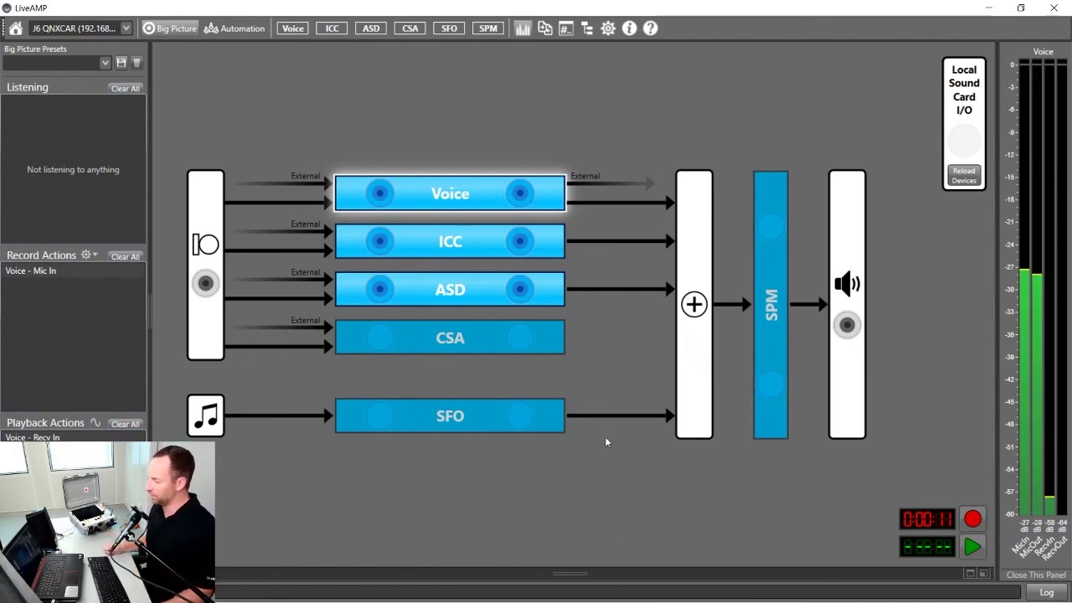
left_click(383, 190)
left_click(381, 191)
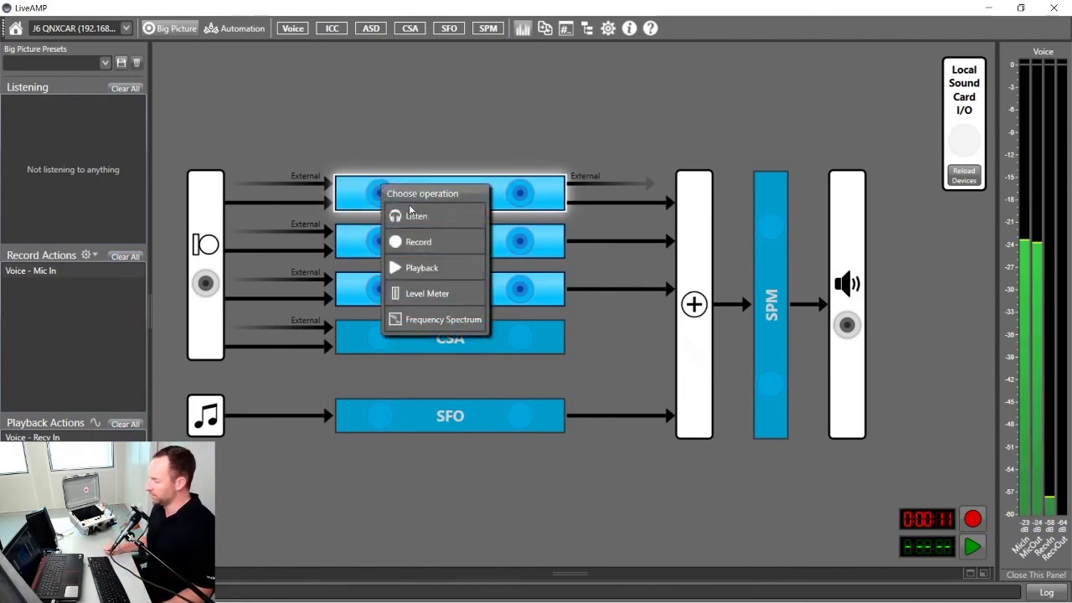